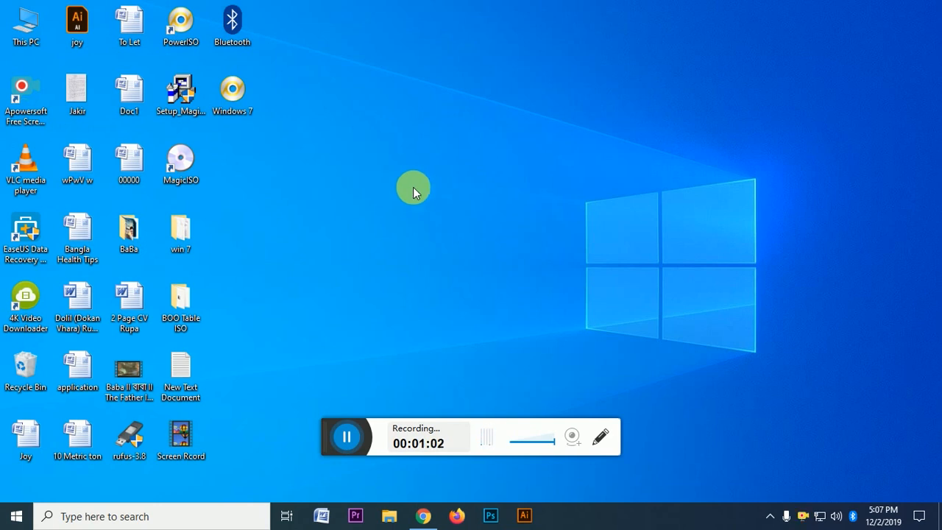
Quick-format the Windows 7 (G:) drive as NTFS, accepting the data erasure, and close the format dialog
{"action": "double_click", "coordinate": [24, 33]}
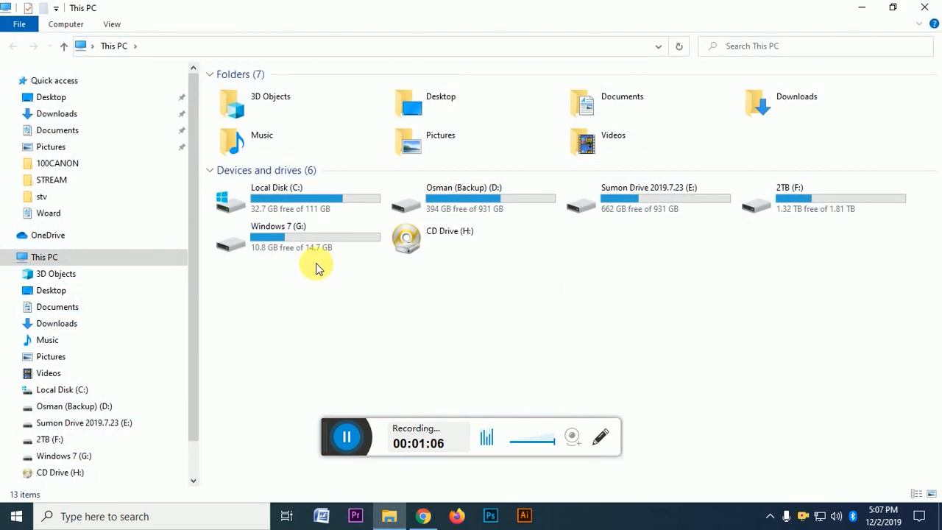
{"action": "left_click", "coordinate": [259, 248]}
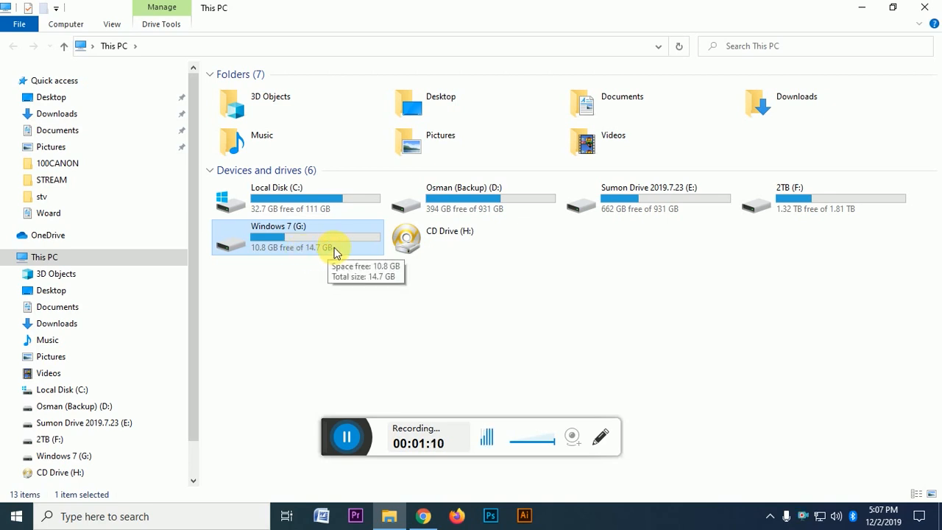
{"action": "right_click", "coordinate": [278, 243]}
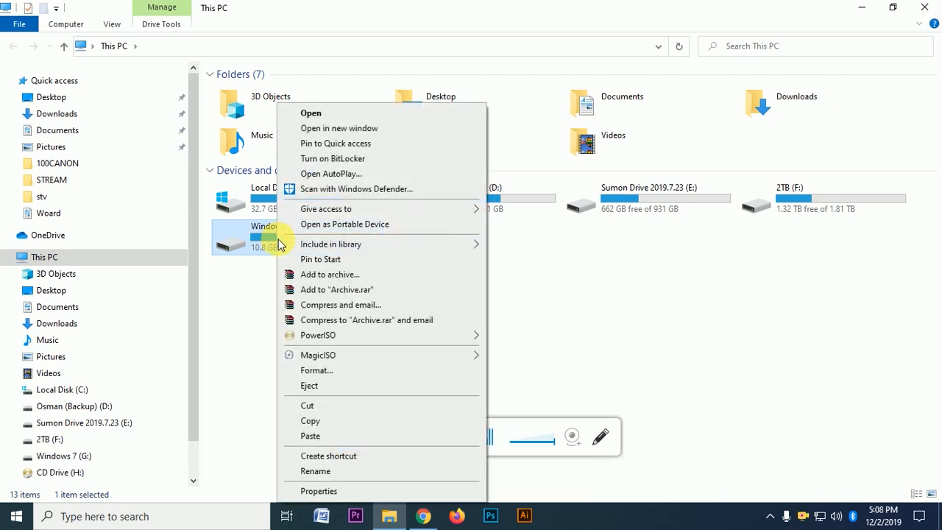
{"action": "left_click", "coordinate": [332, 370]}
{"action": "left_click", "coordinate": [144, 426]}
{"action": "left_click", "coordinate": [495, 258]}
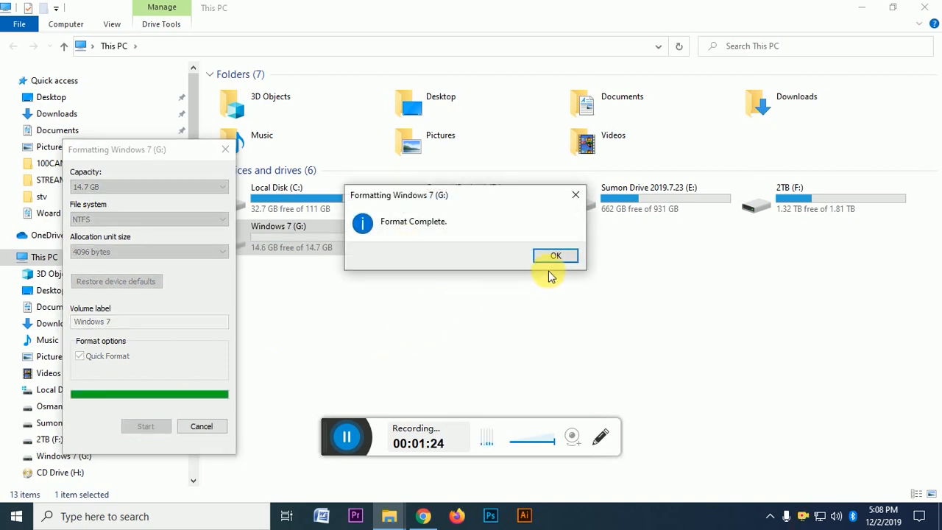
{"action": "left_click", "coordinate": [557, 257]}
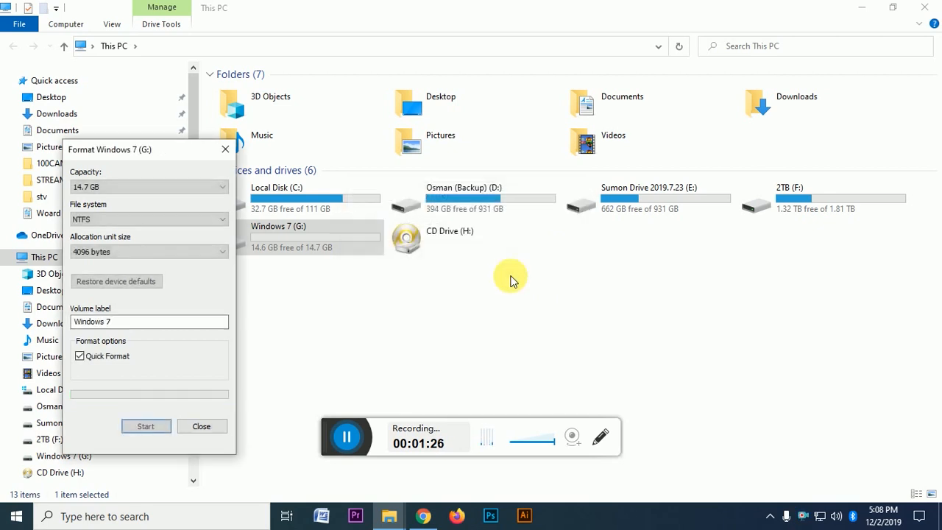
{"action": "left_click", "coordinate": [199, 425]}
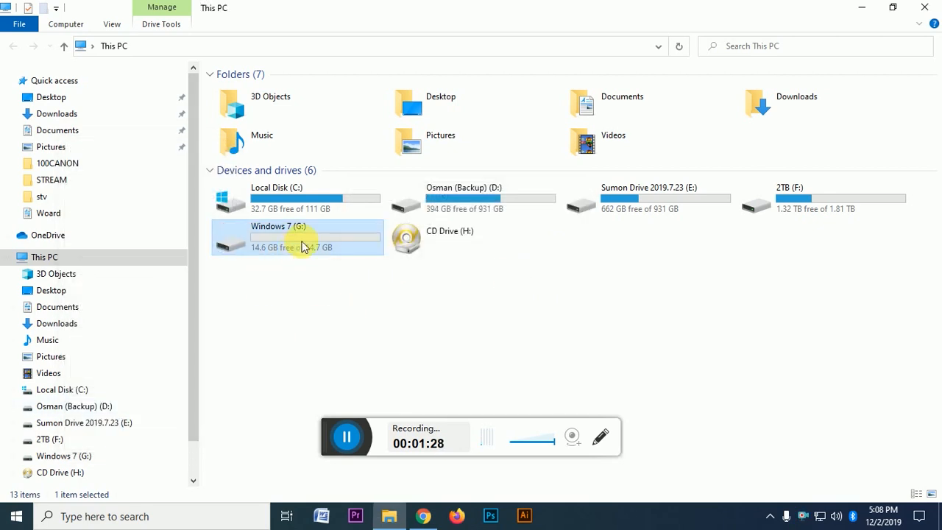
Rename the freshly formatted G: drive to 123 and refresh the This PC view
{"action": "right_click", "coordinate": [282, 243]}
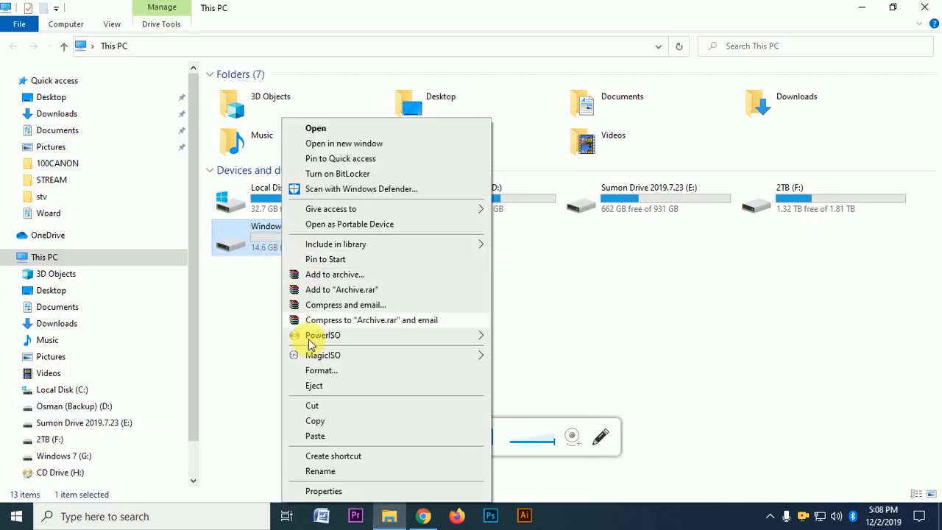
{"action": "left_click", "coordinate": [313, 471]}
{"action": "type", "text": "123 (G:"}
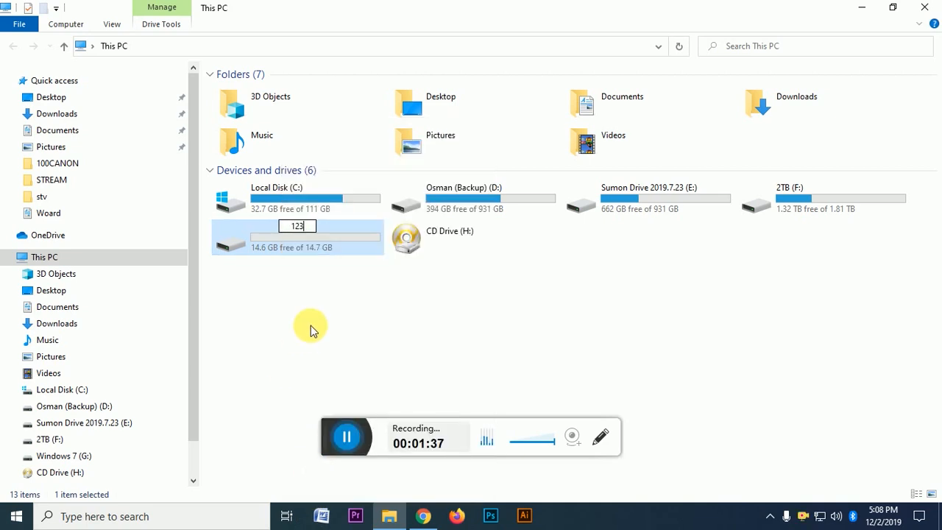
{"action": "left_click", "coordinate": [310, 328]}
{"action": "right_click", "coordinate": [498, 346]}
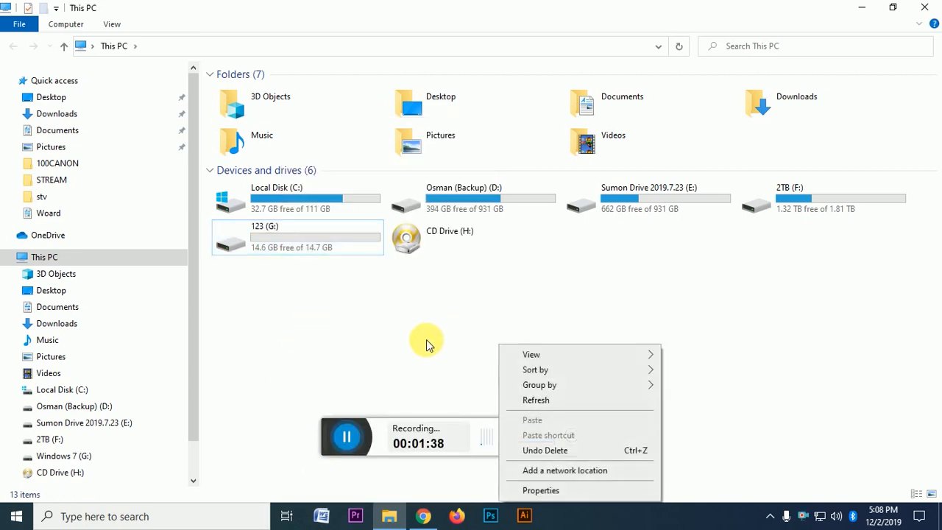
{"action": "left_click", "coordinate": [553, 399]}
Check the contents of the 123 (G:) drive, then close the file window
{"action": "double_click", "coordinate": [292, 251]}
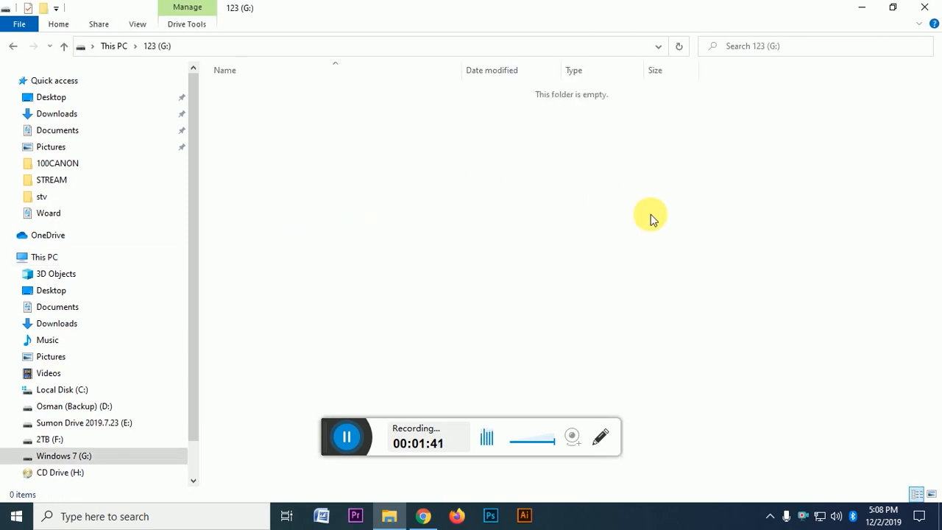
{"action": "left_click", "coordinate": [14, 48]}
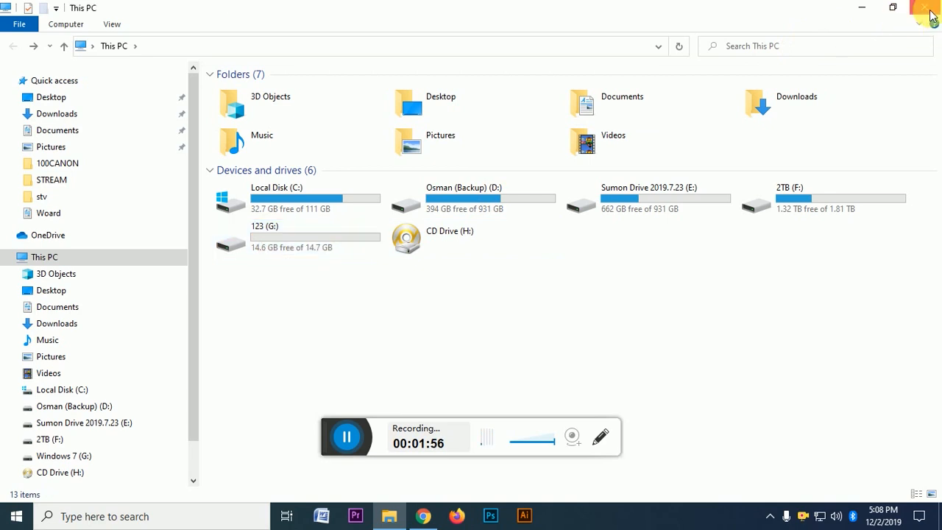
{"action": "left_click", "coordinate": [931, 14]}
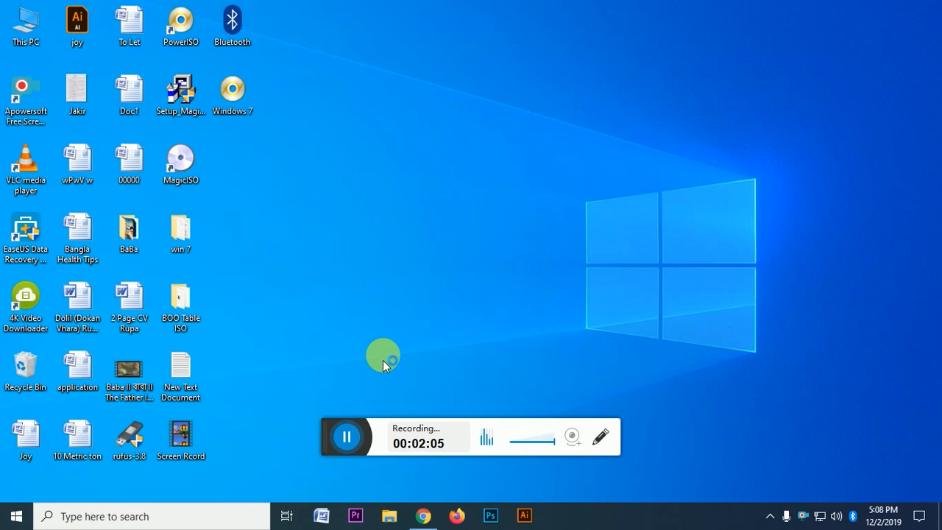
Launch Rufus 3.8 from the desktop and choose 123 (G:) [16 GB] as the target device
{"action": "double_click", "coordinate": [128, 441]}
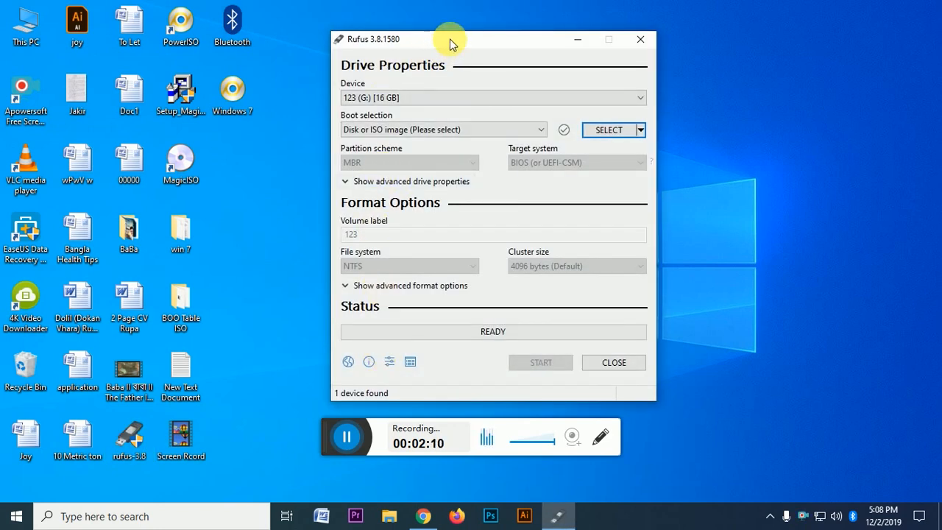
{"action": "mouse_move", "coordinate": [450, 44]}
{"action": "left_mouse_down"}
{"action": "mouse_move", "coordinate": [467, 42]}
{"action": "mouse_move", "coordinate": [442, 42]}
{"action": "left_mouse_up"}
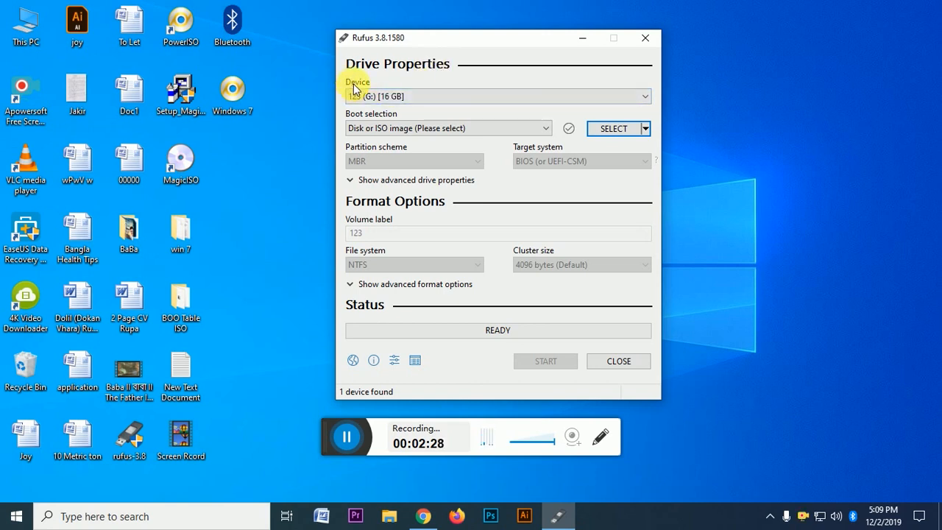
{"action": "left_click", "coordinate": [538, 95]}
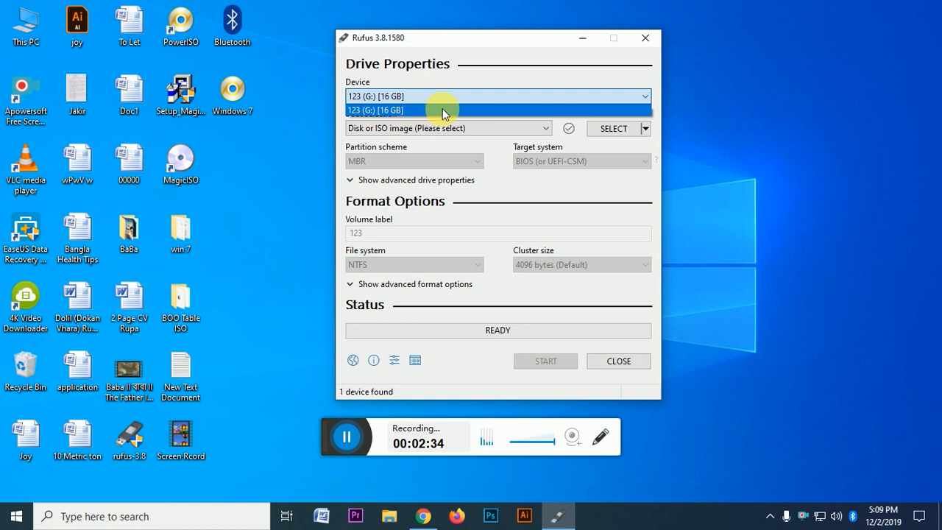
{"action": "left_click", "coordinate": [393, 94]}
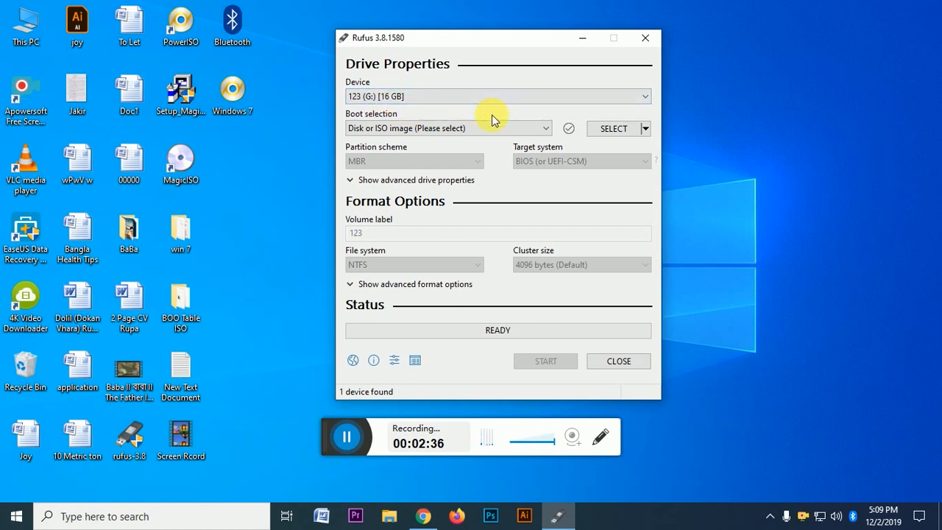
Set the boot selection to Disk or ISO image
{"action": "left_click", "coordinate": [360, 133]}
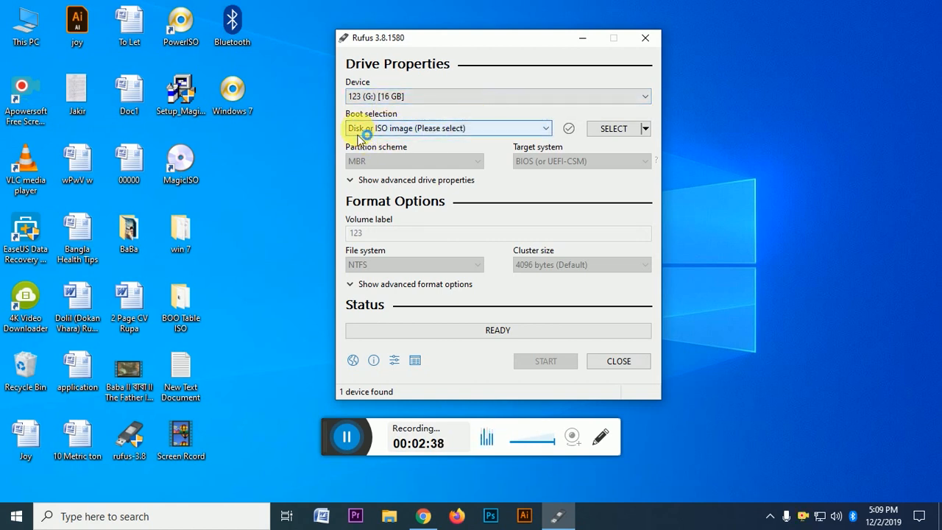
{"action": "left_click", "coordinate": [362, 133]}
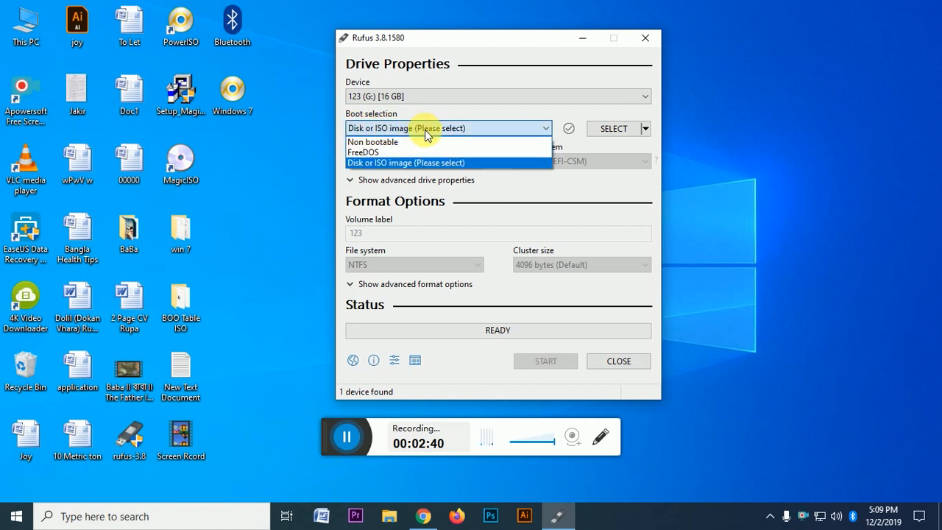
{"action": "left_click", "coordinate": [405, 163]}
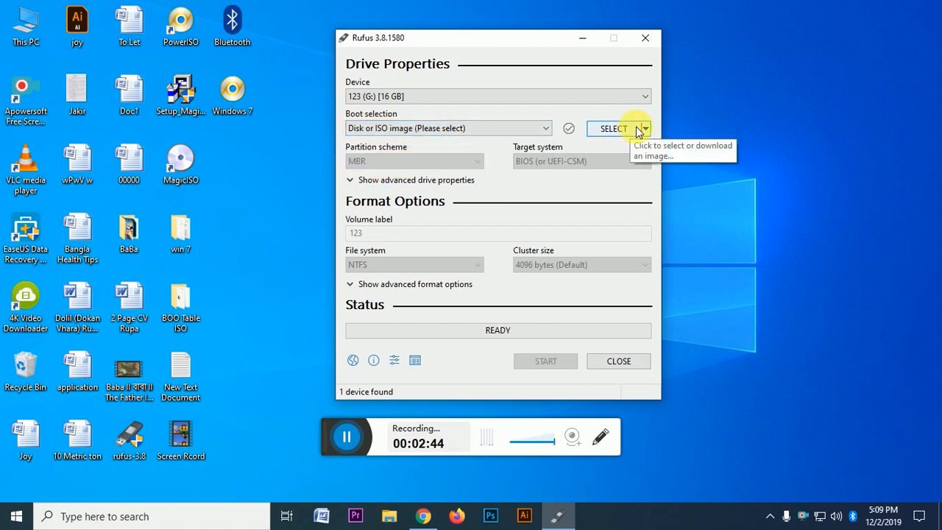
Load the Windows 7 ISO image from the Desktop as the boot image
{"action": "left_click", "coordinate": [631, 131]}
{"action": "left_click", "coordinate": [615, 130]}
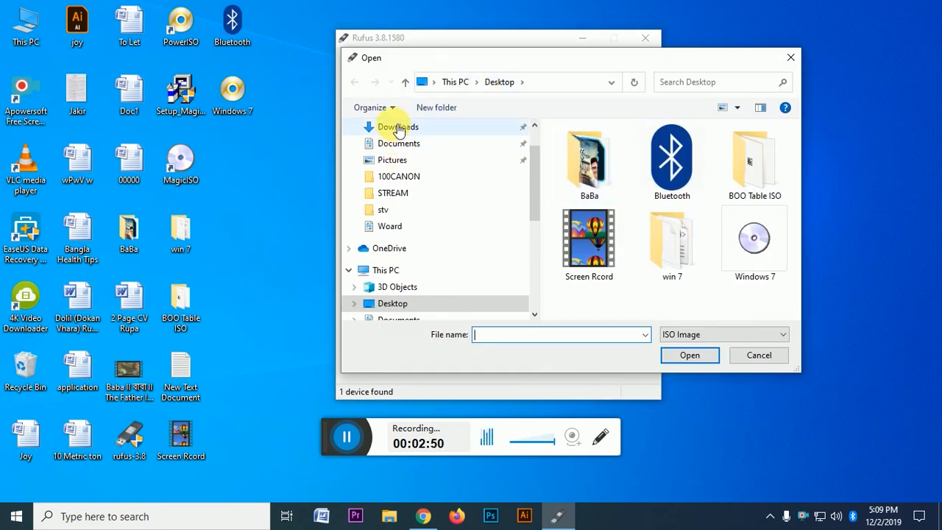
{"action": "scroll", "coordinate": [391, 154], "scroll_direction": "up", "scroll_amount": 1}
{"action": "left_click", "coordinate": [392, 156]}
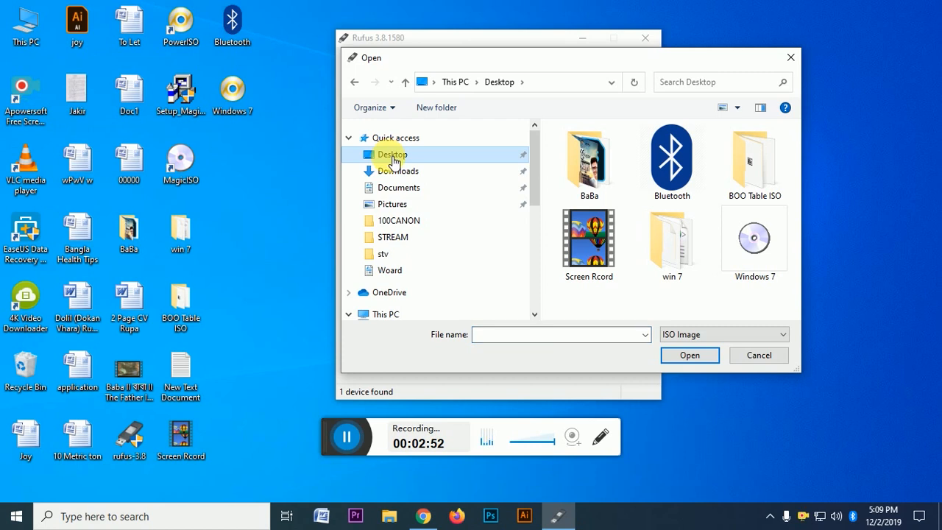
{"action": "left_click", "coordinate": [752, 243]}
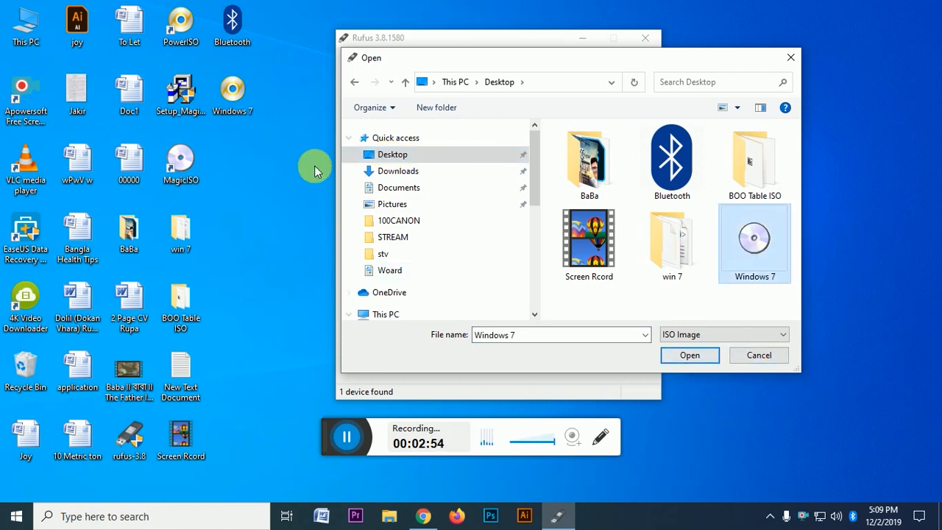
{"action": "left_click", "coordinate": [692, 354]}
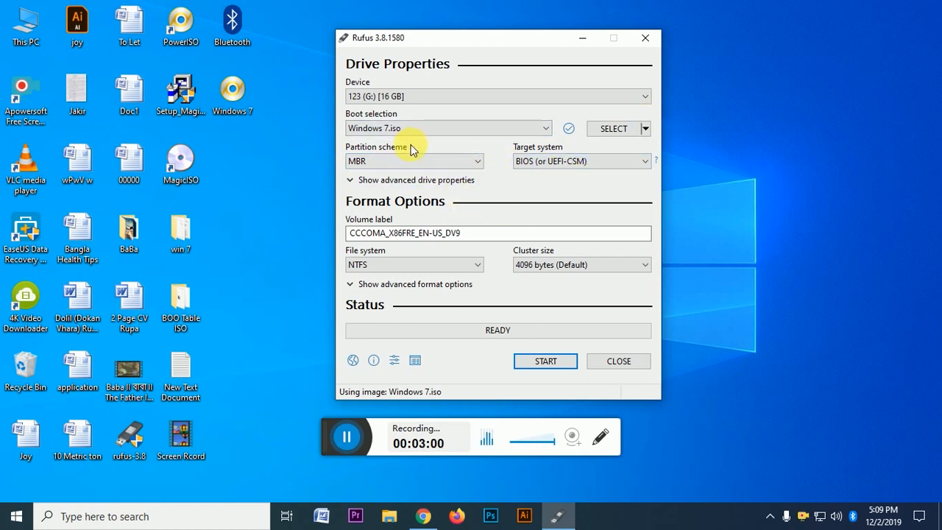
Replace the volume label with Windows 7
{"action": "left_click_drag", "start_coordinate": [489, 236], "coordinate": [326, 248]}
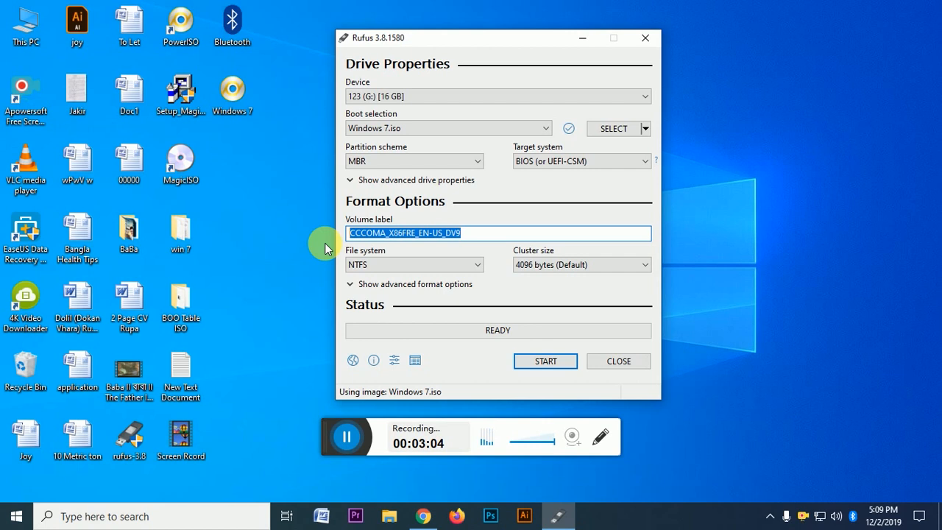
{"action": "type", "text": "Ein"}
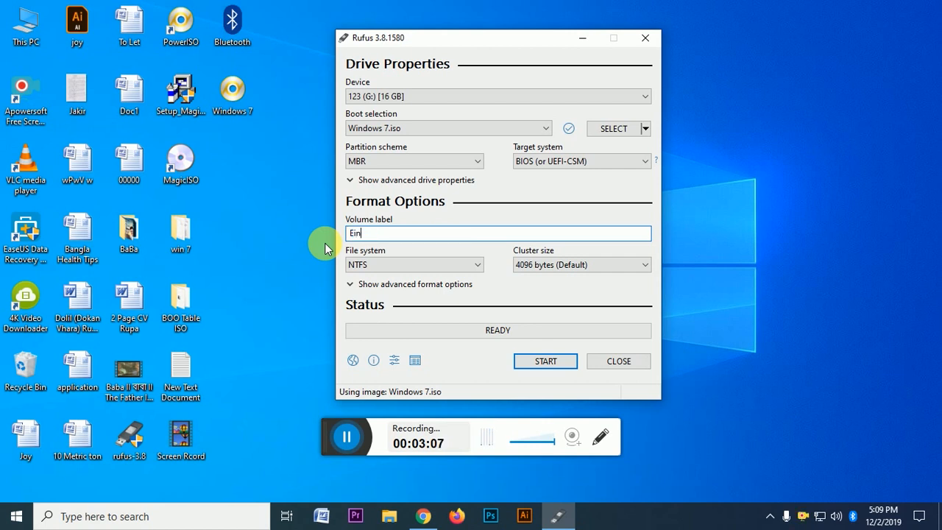
{"action": "type", "text": "dows 7"}
{"action": "key", "text": "Home"}
{"action": "key", "text": "Delete"}
{"action": "type", "text": "W"}
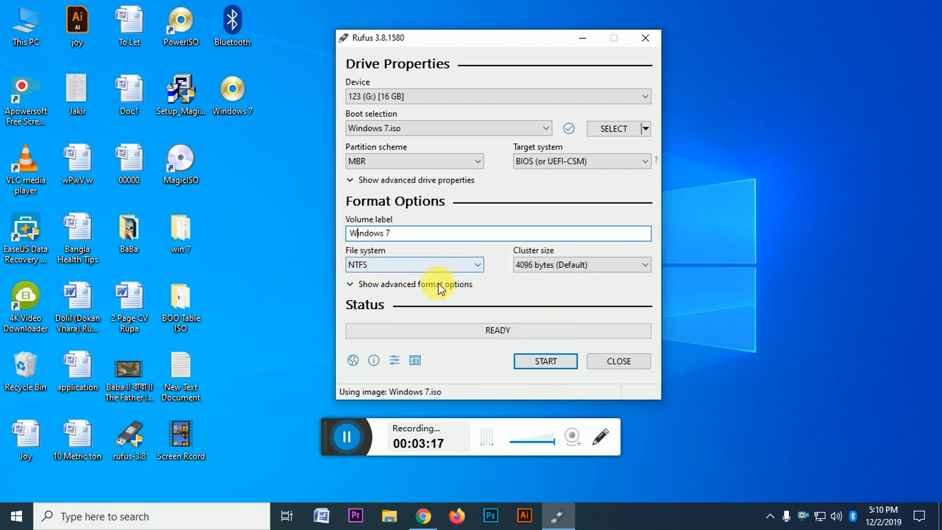
Write the Windows 7 image to the G: drive, accepting the data loss, and close Rufus once it finishes
{"action": "left_click", "coordinate": [550, 363]}
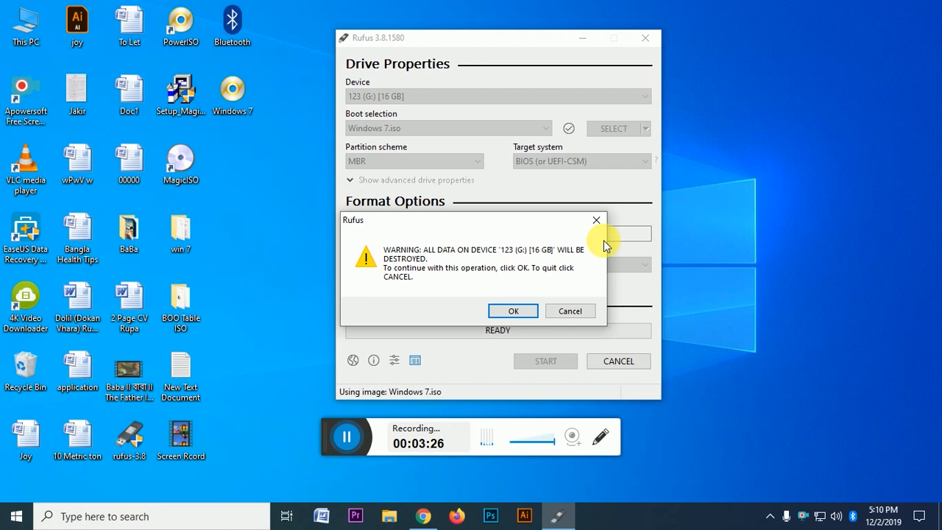
{"action": "left_click", "coordinate": [513, 312]}
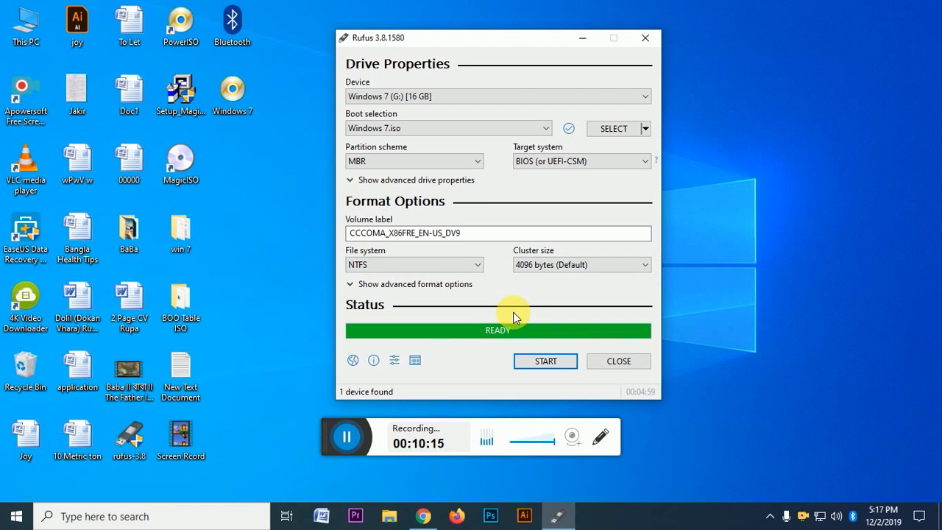
{"action": "left_click", "coordinate": [622, 361]}
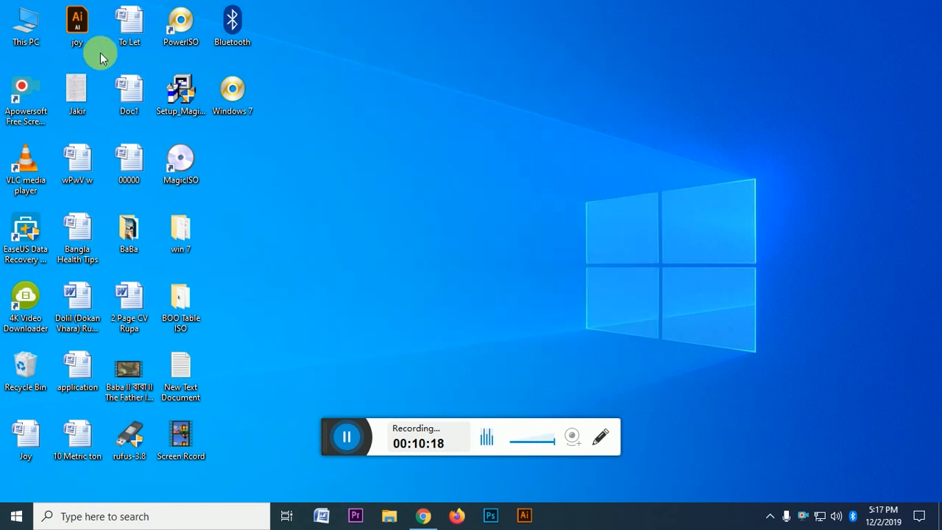
Examine the setup files on the Windows 7 (G:) drive through This PC, then close the file window
{"action": "double_click", "coordinate": [26, 25]}
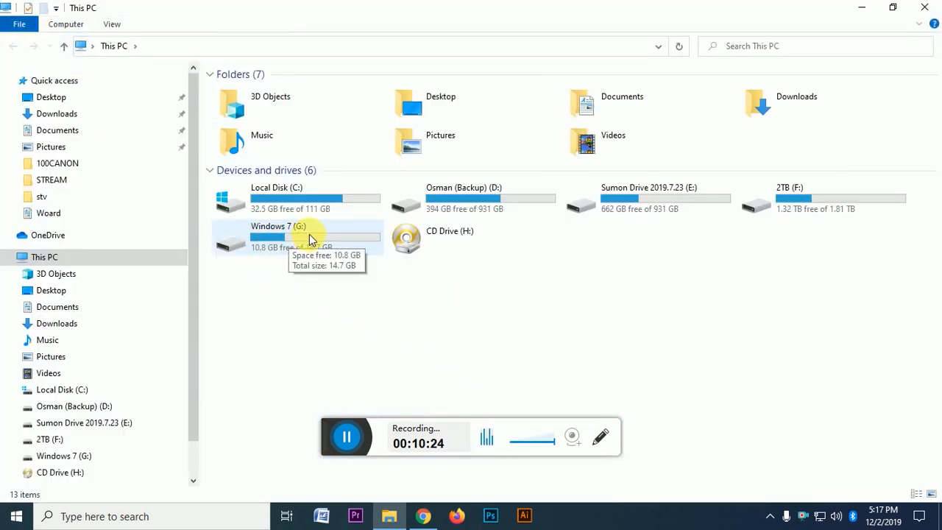
{"action": "double_click", "coordinate": [270, 237]}
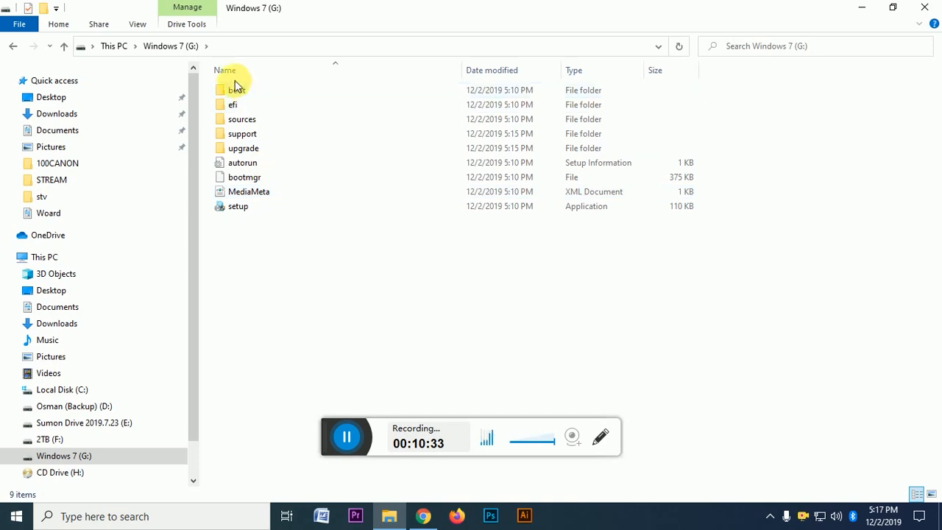
{"action": "right_click", "coordinate": [266, 245]}
{"action": "left_click", "coordinate": [305, 297]}
{"action": "left_click", "coordinate": [923, 6]}
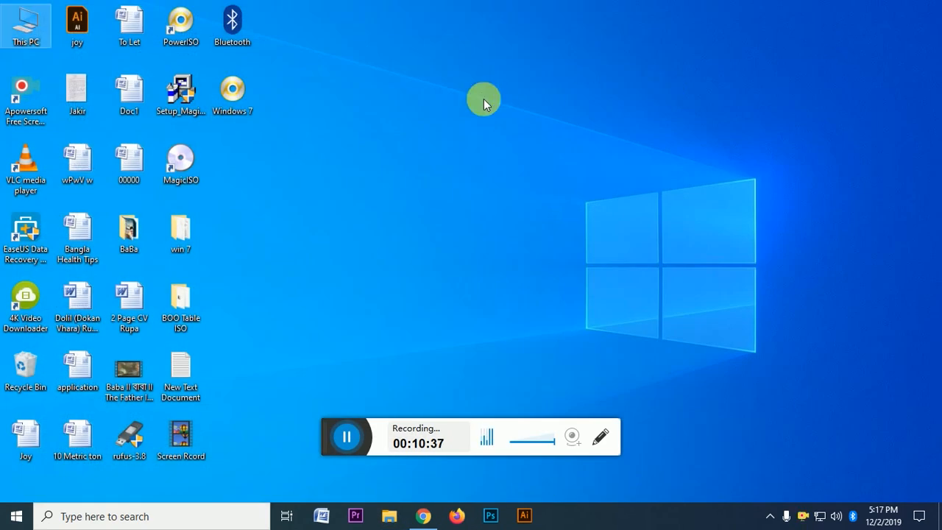